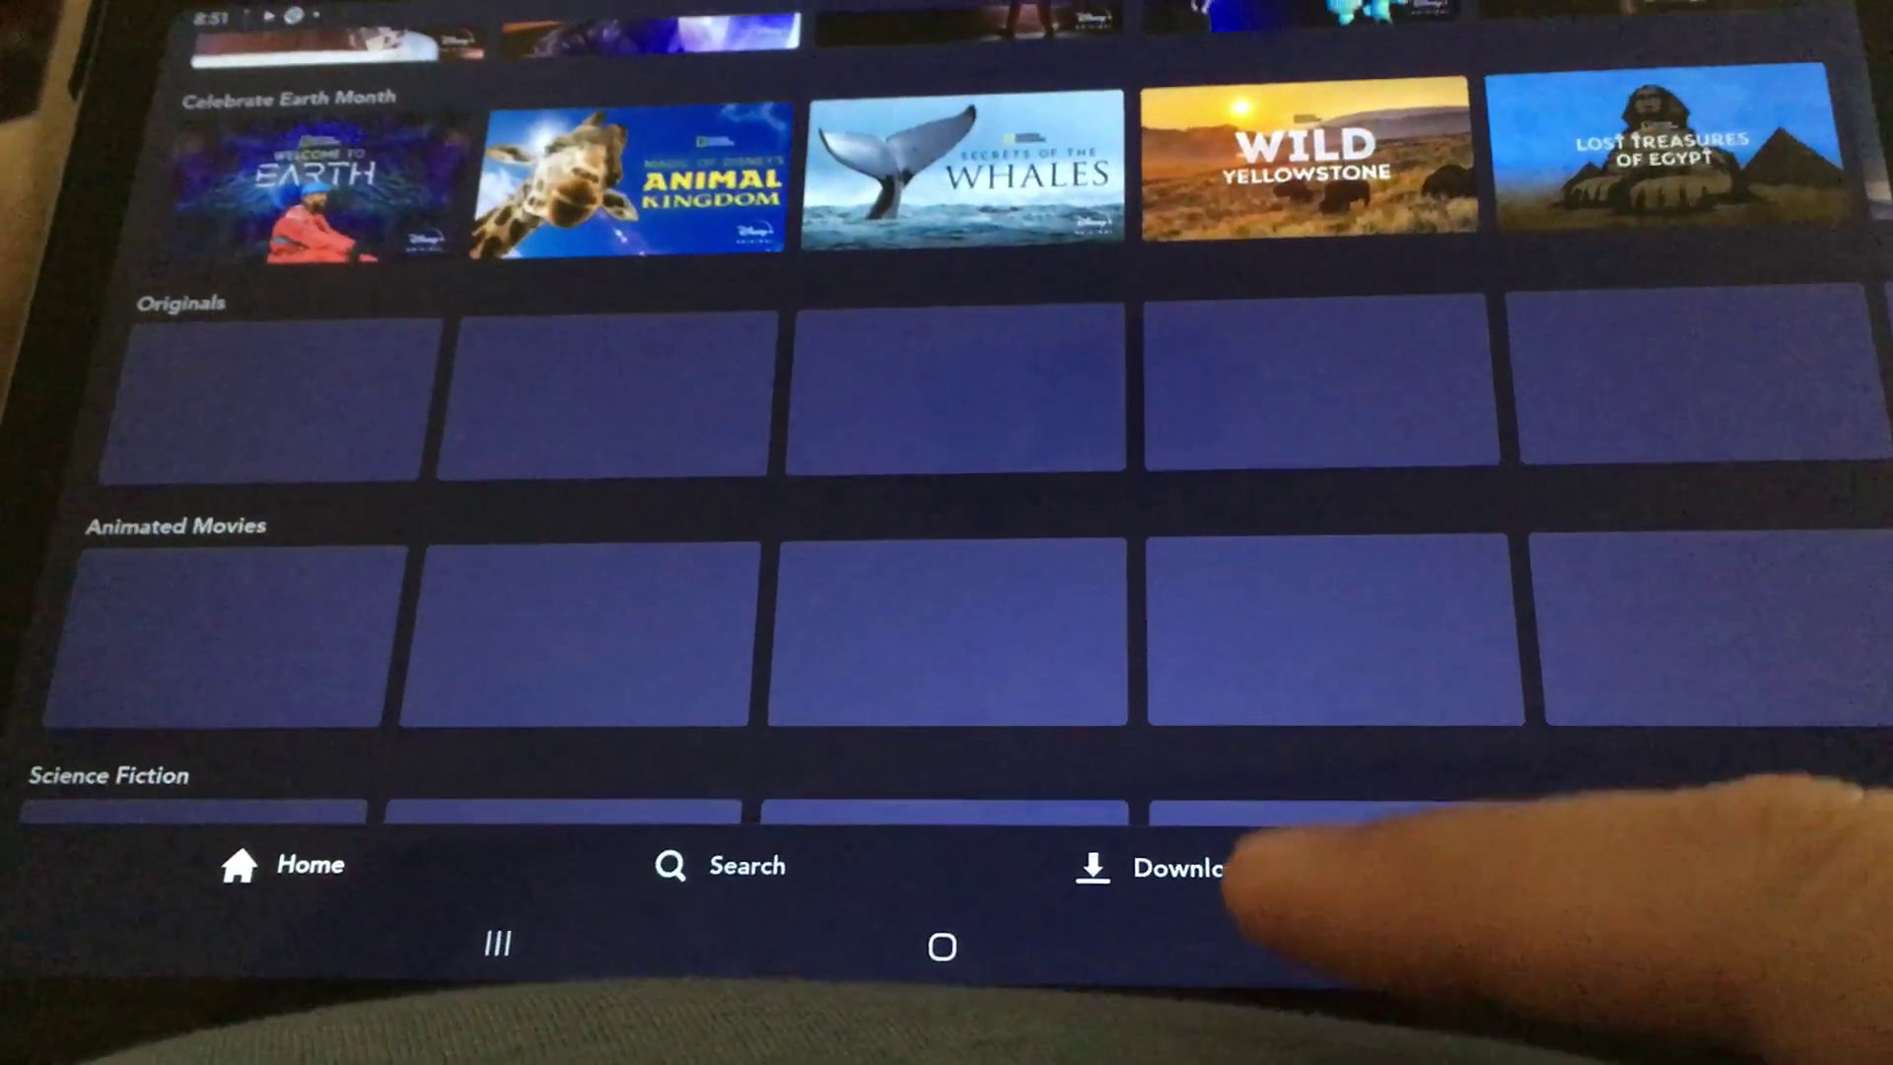
{"action": "scroll", "coordinate": [1331, 444], "scroll_direction": "down", "scroll_amount": 3}
{"action": "scroll", "coordinate": [1333, 444], "scroll_direction": "down", "scroll_amount": 3}
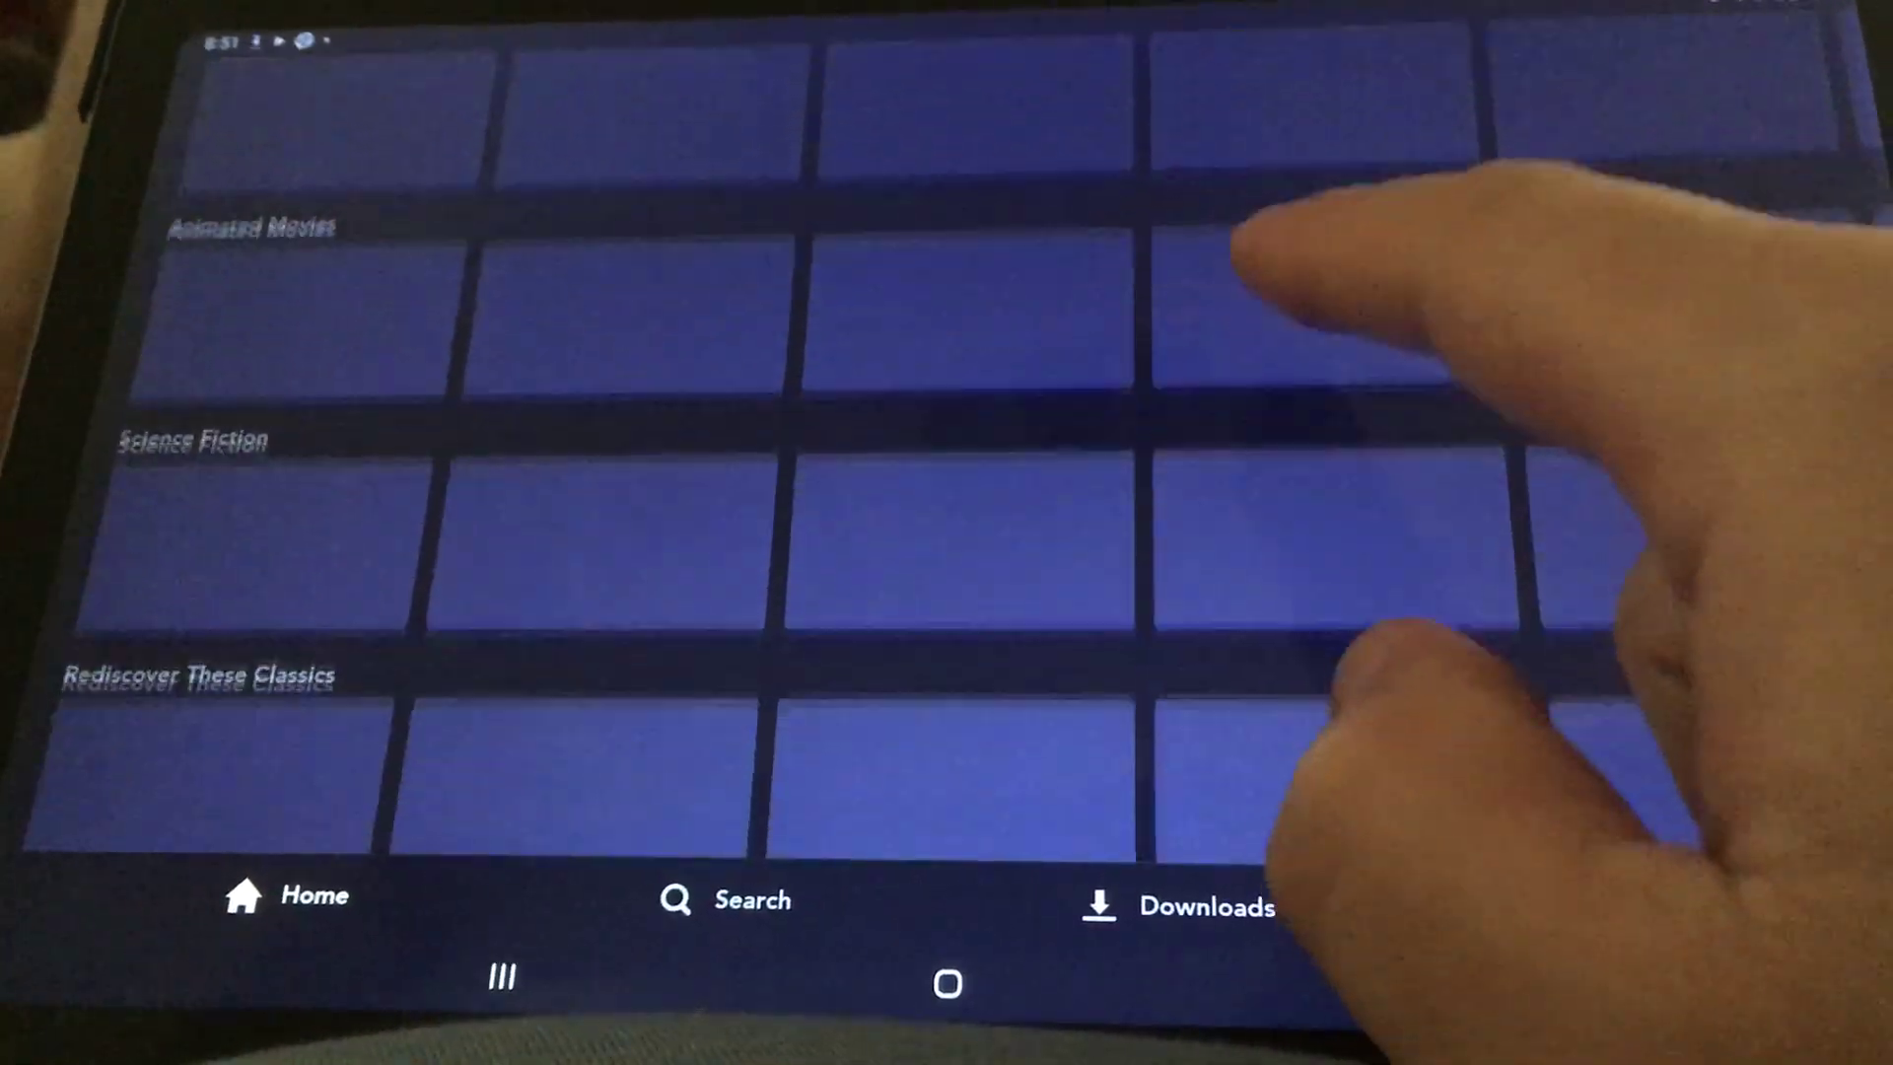
{"action": "scroll", "coordinate": [1332, 445], "scroll_direction": "down", "scroll_amount": 5}
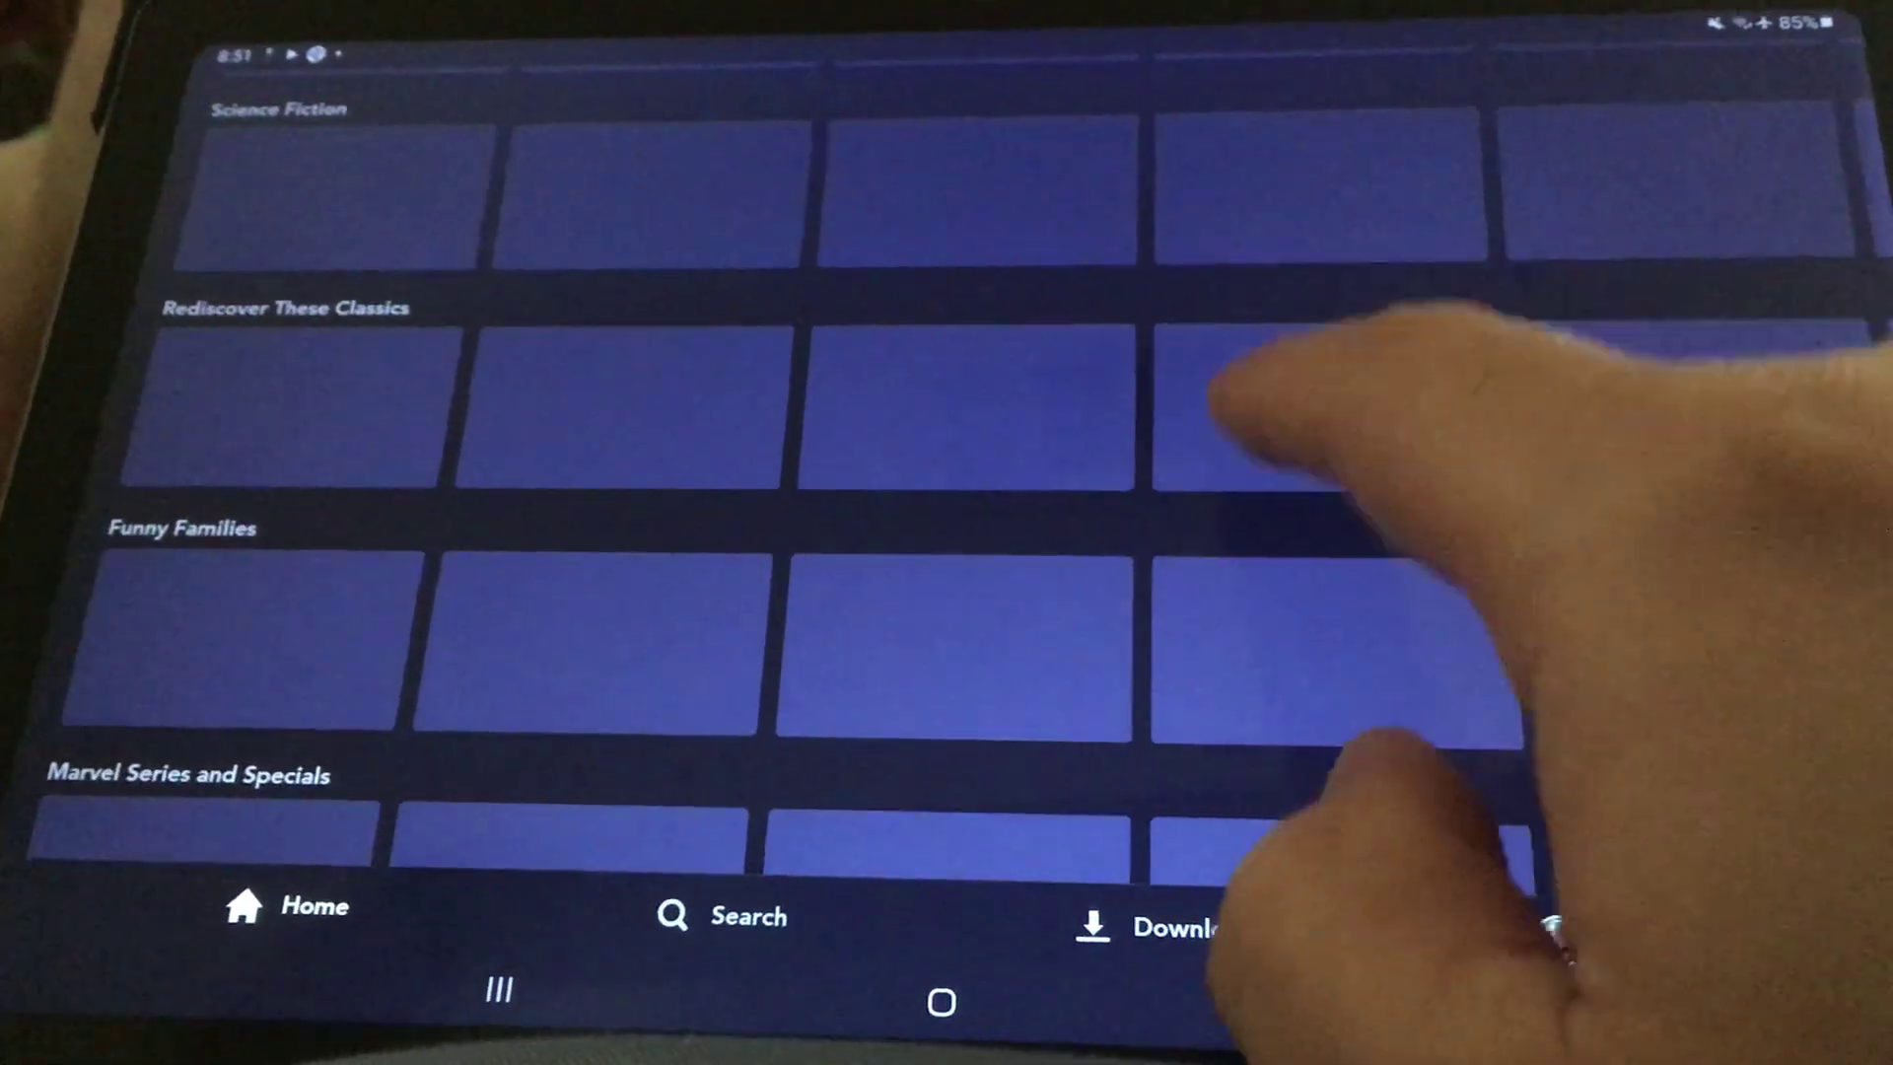
{"action": "scroll", "coordinate": [1332, 518], "scroll_direction": "up", "scroll_amount": 5}
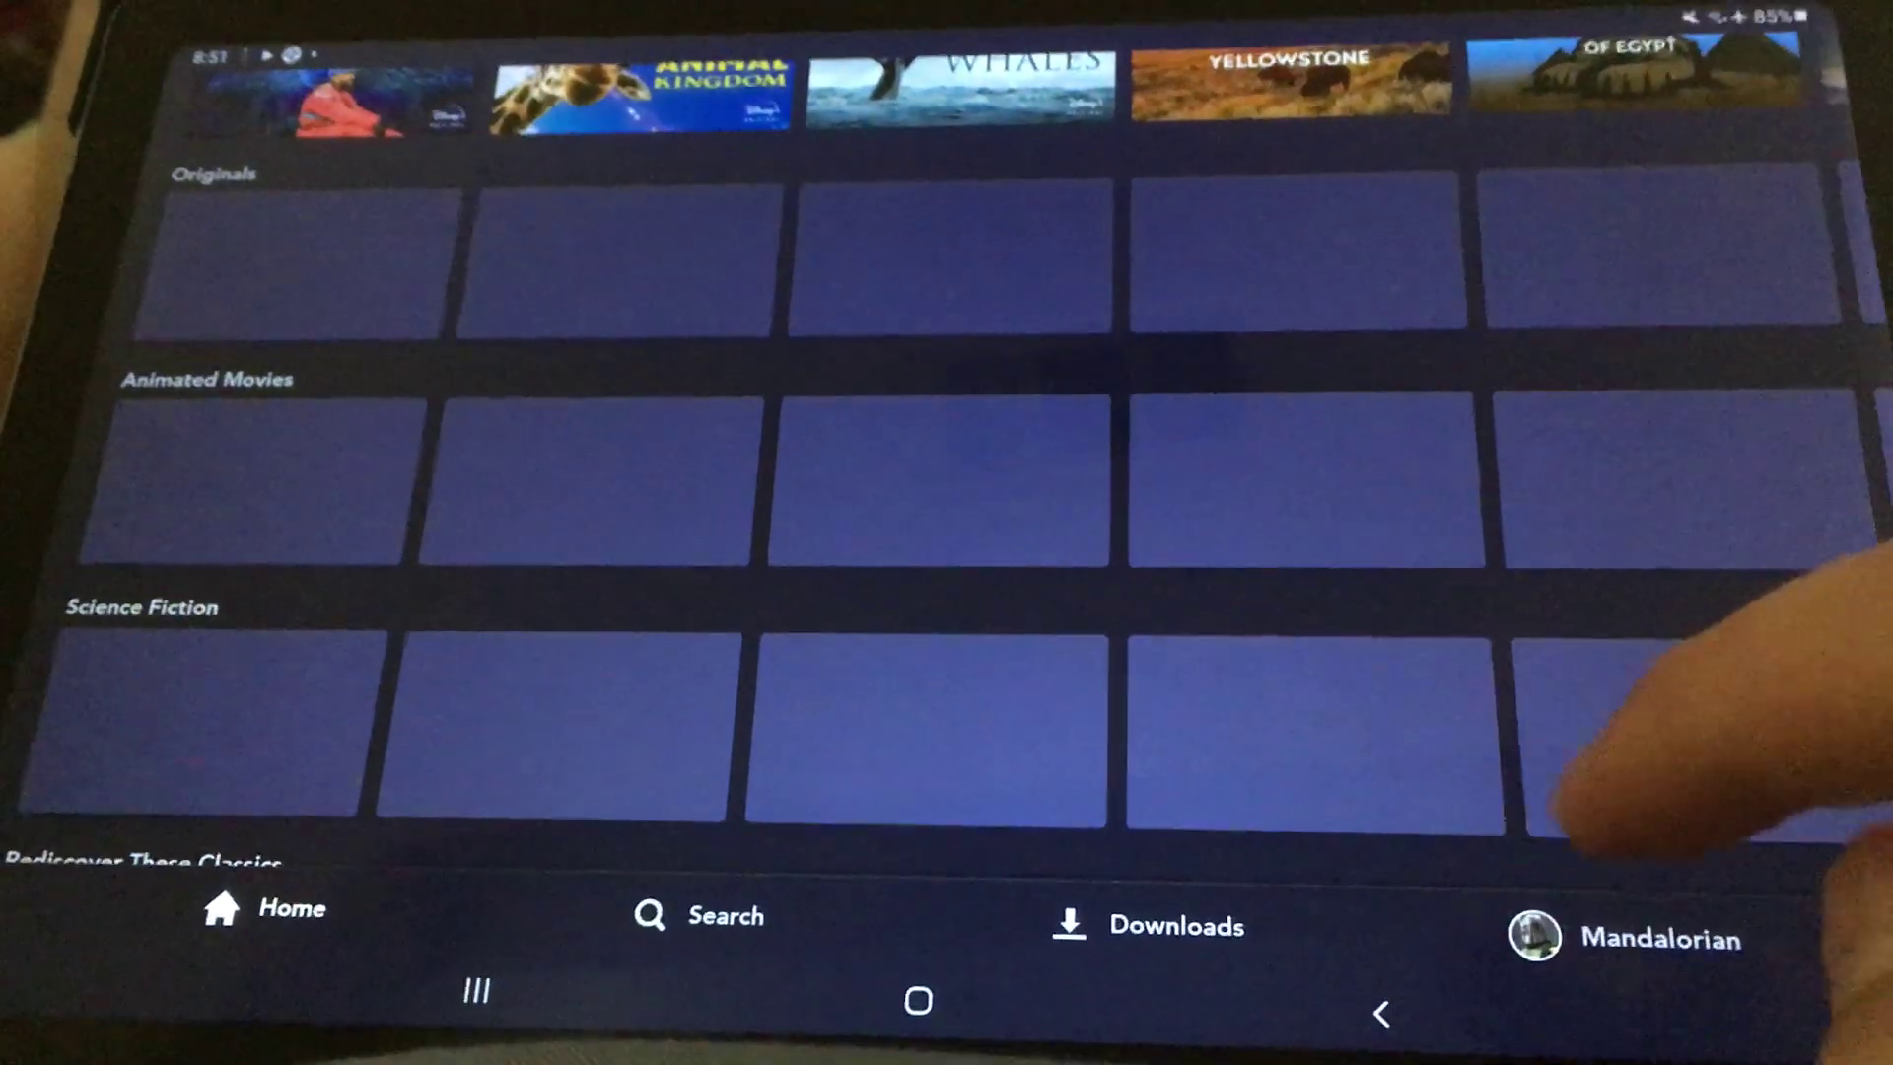
Step: Show the Downloads list and reveal the Play / Remove Download actions for Float
{"action": "left_click", "coordinate": [1169, 927]}
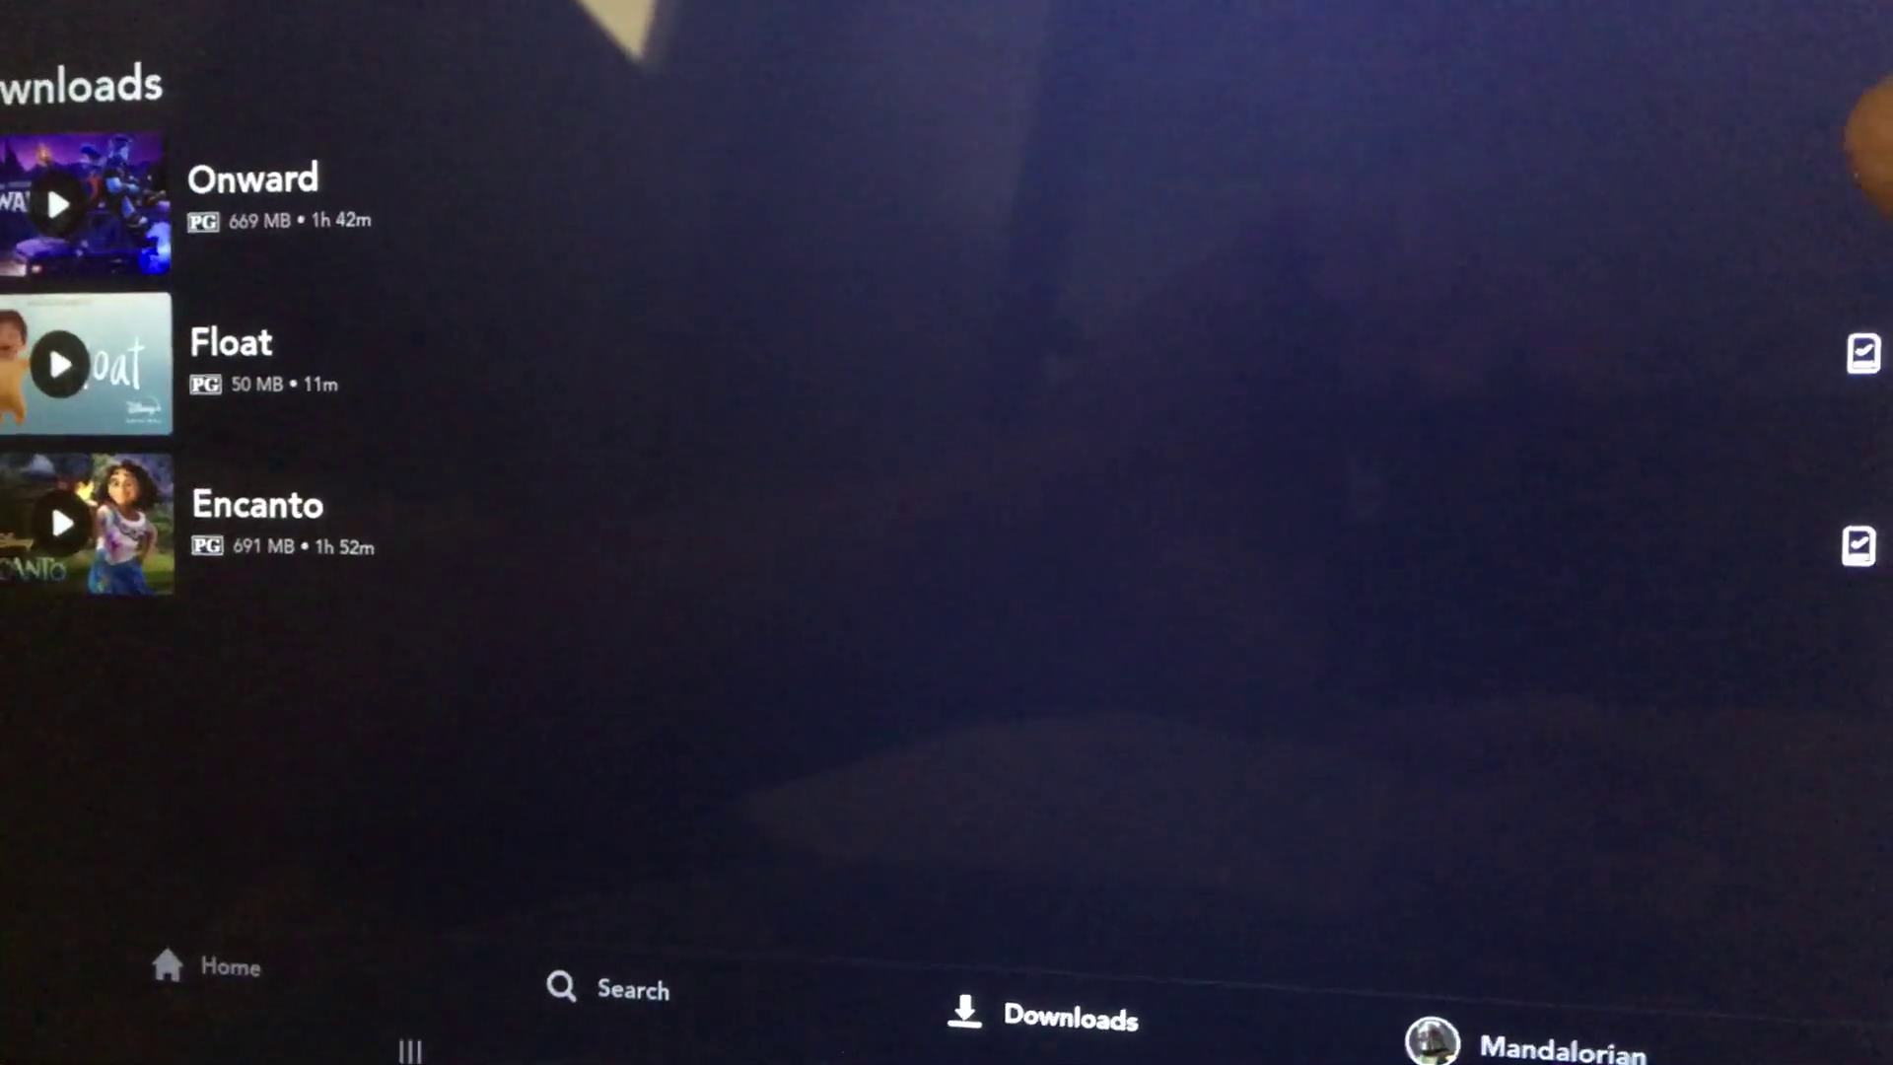
{"action": "left_click", "coordinate": [1797, 377]}
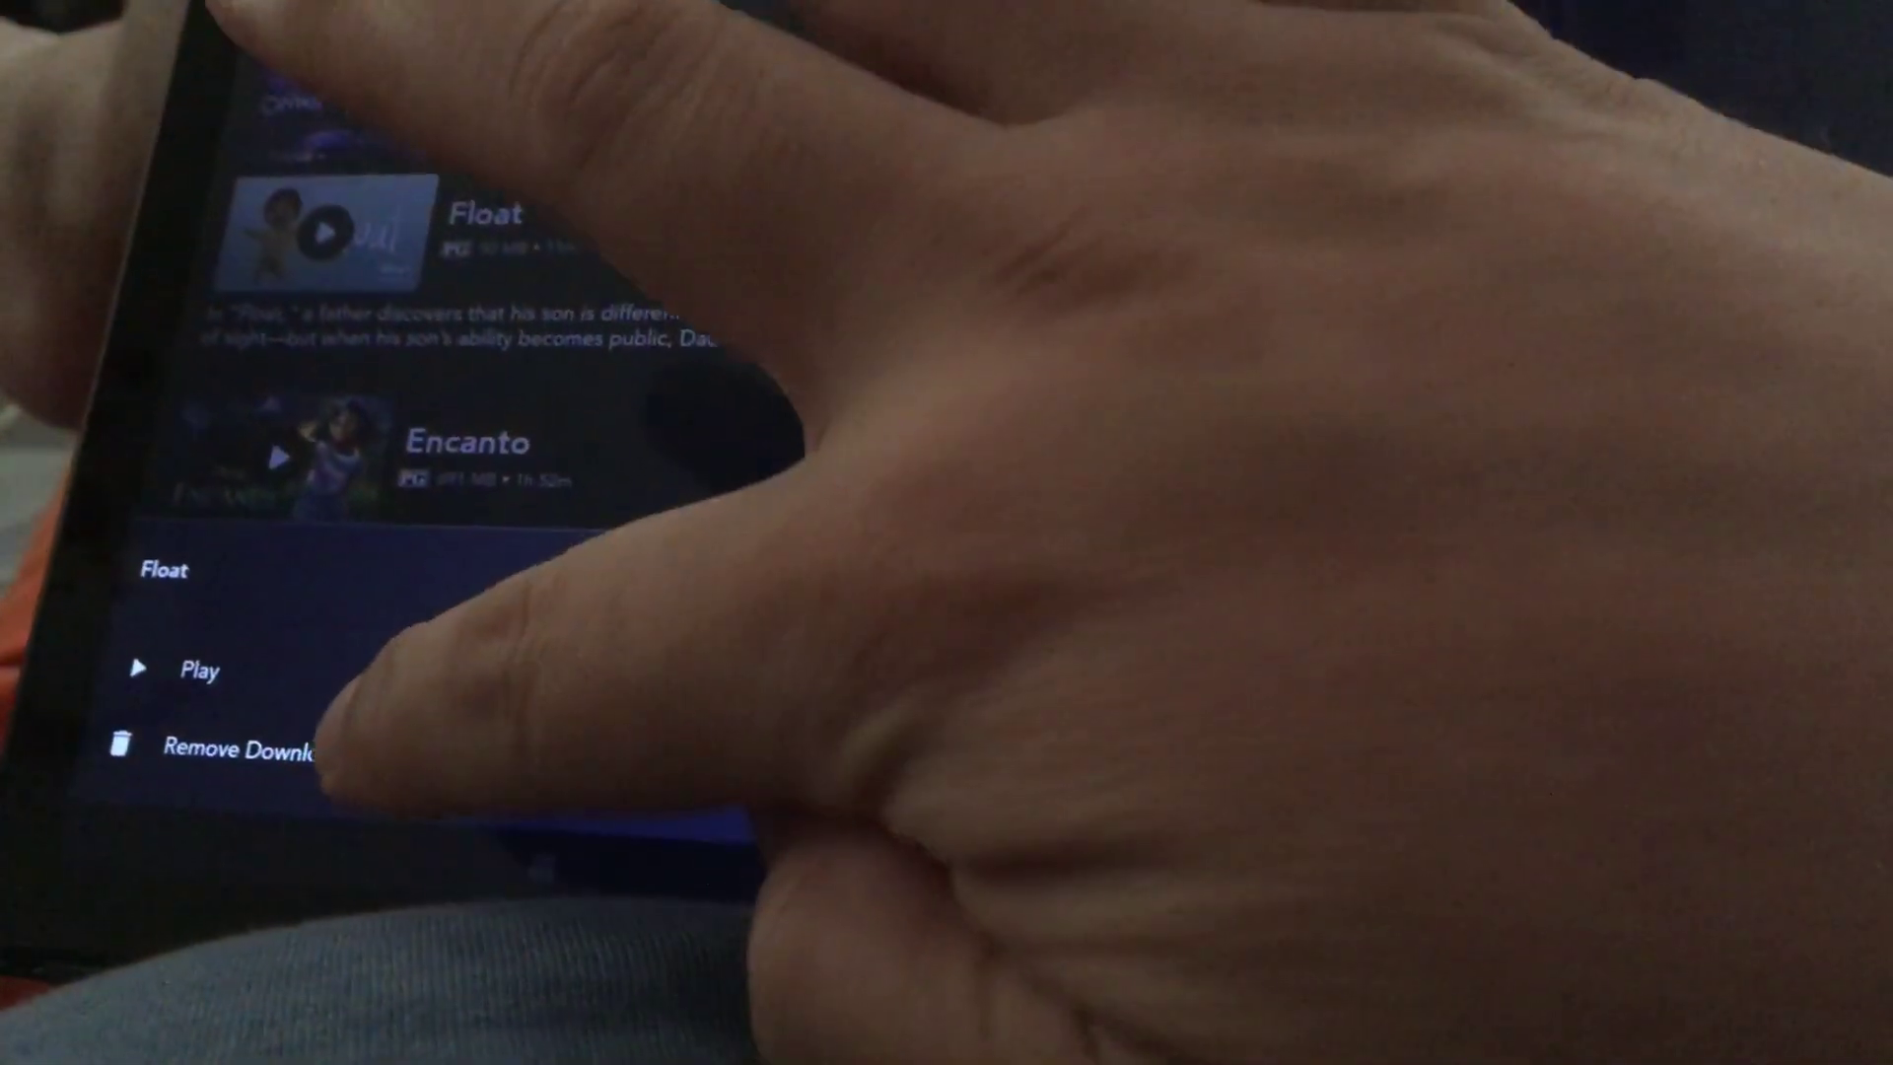
Step: Remove the Float download, leaving only Onward and Encanto in the list
{"action": "left_click", "coordinate": [263, 754]}
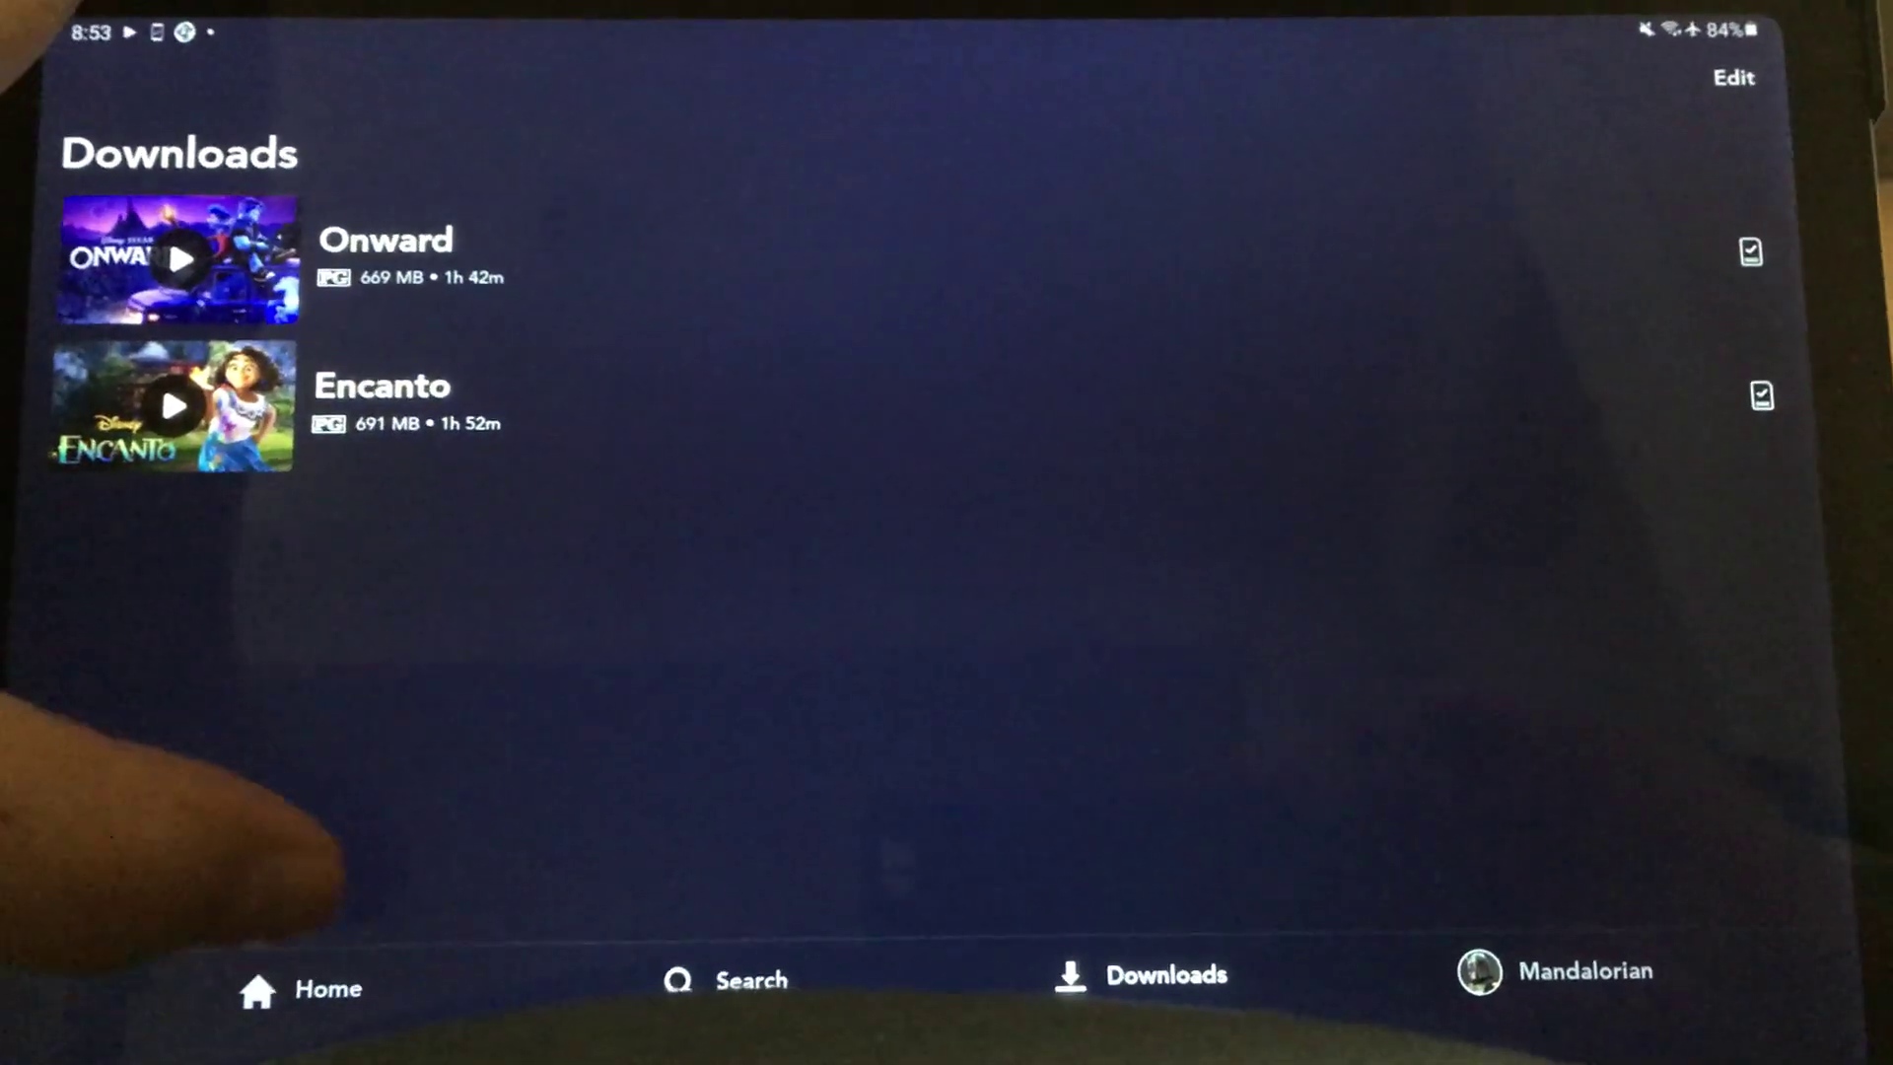
Step: Return to Home and let its rows of title artwork finish loading
{"action": "left_click", "coordinate": [296, 987]}
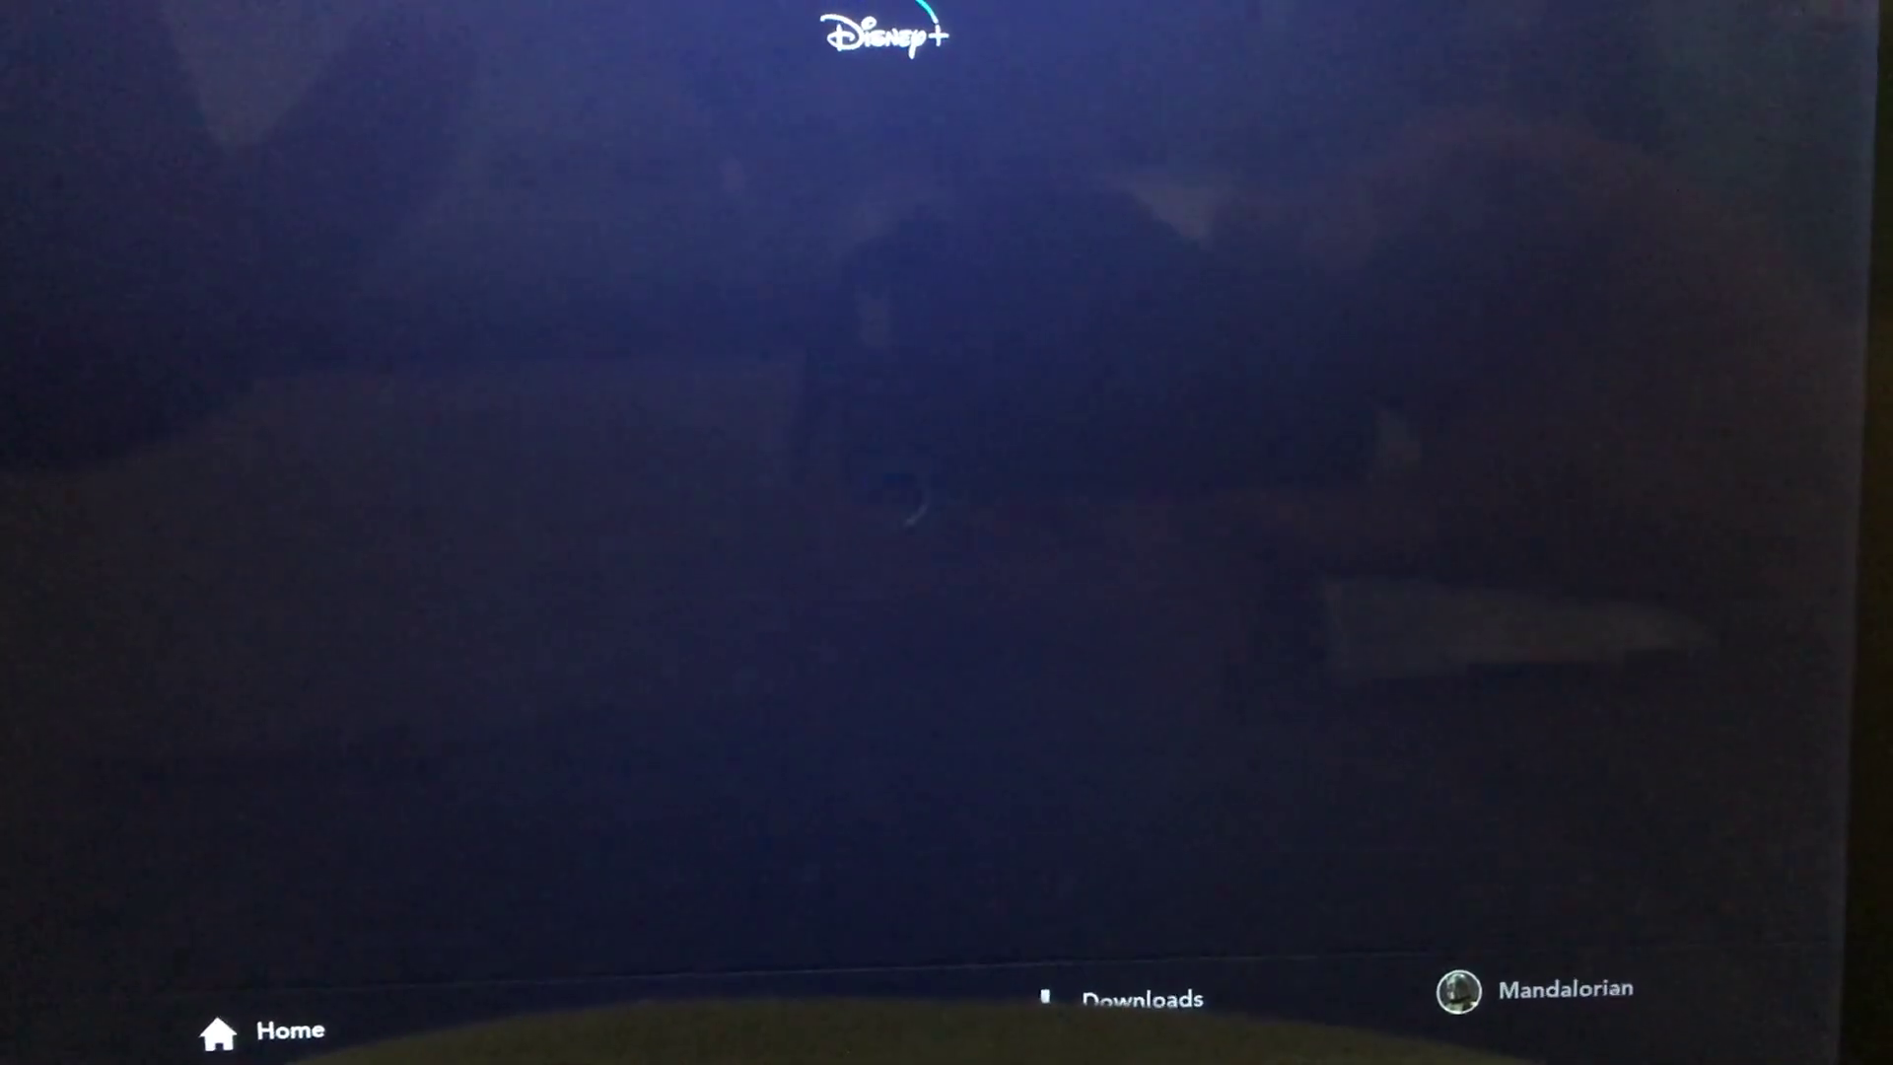
{"action": "scroll", "coordinate": [947, 533], "scroll_direction": "down", "scroll_amount": 5}
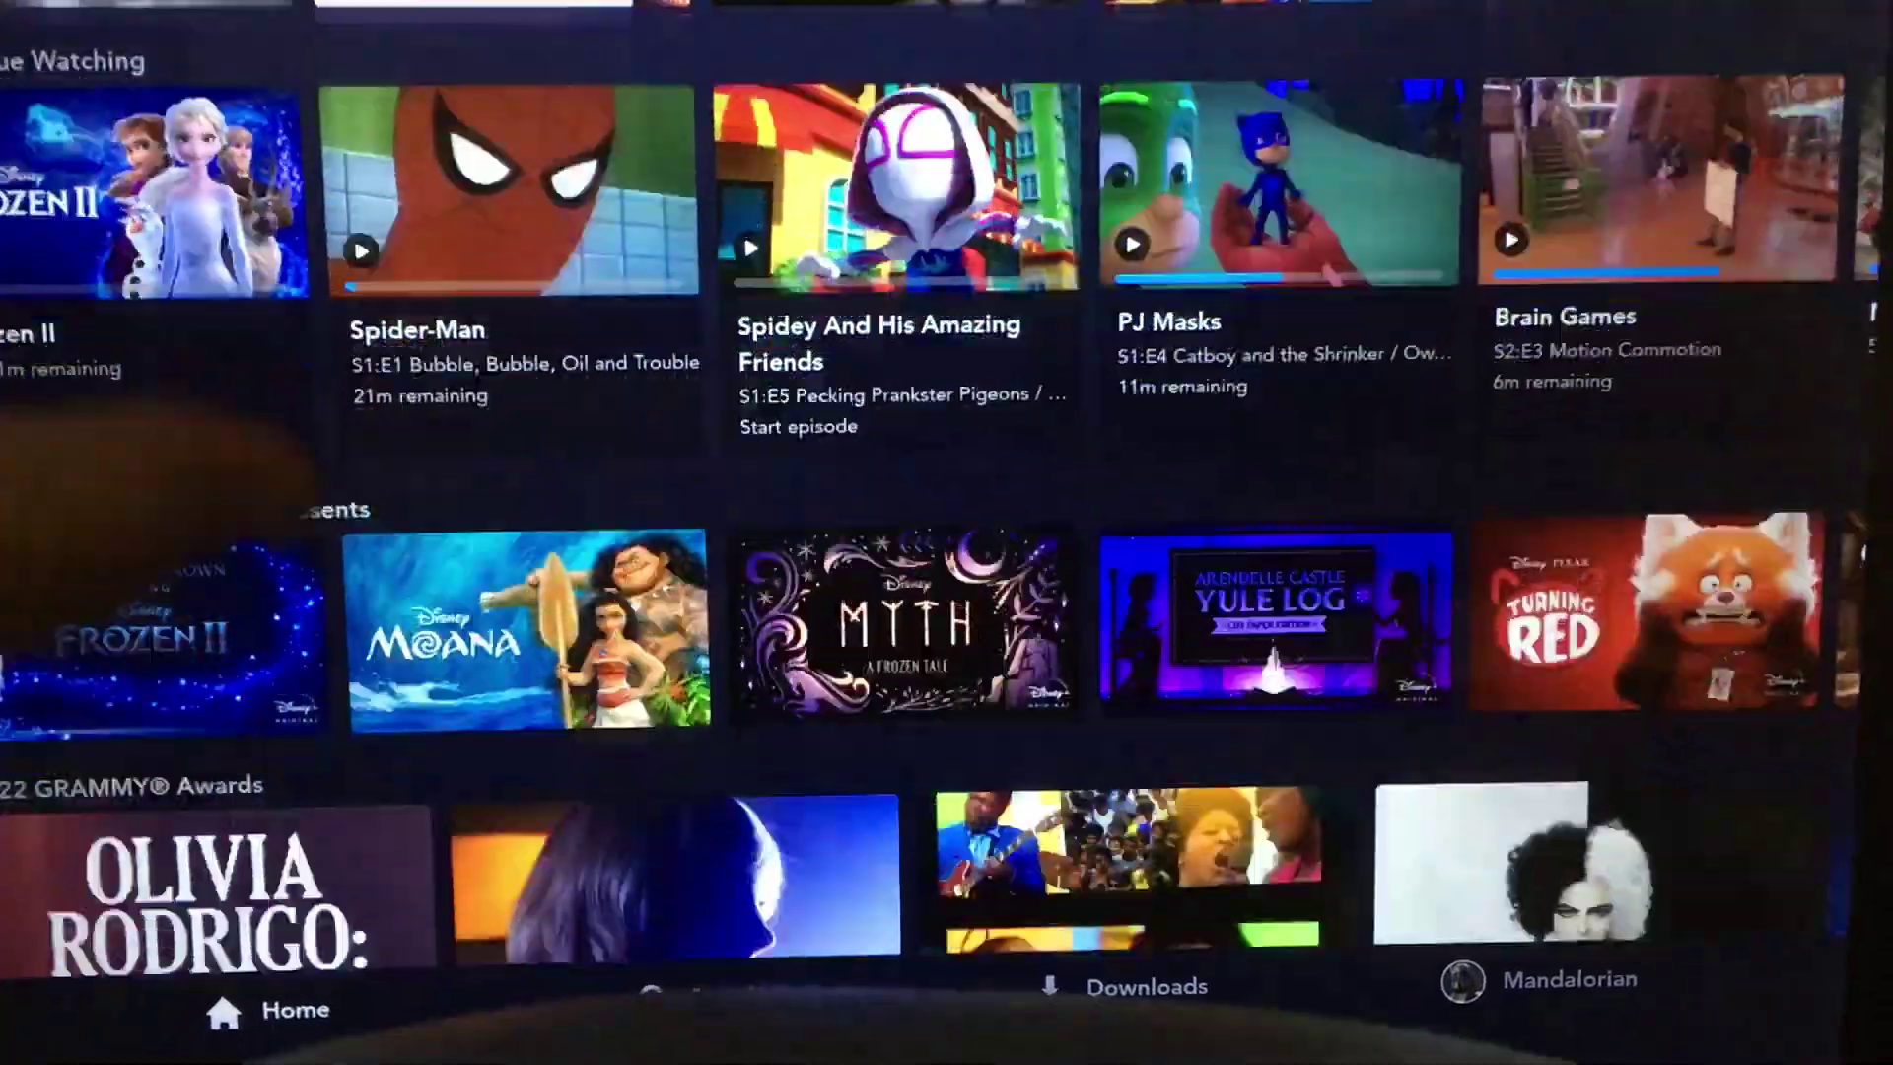
{"action": "scroll", "coordinate": [948, 534], "scroll_direction": "down", "scroll_amount": 5}
{"action": "scroll", "coordinate": [947, 534], "scroll_direction": "down", "scroll_amount": 5}
{"action": "scroll", "coordinate": [947, 533], "scroll_direction": "down", "scroll_amount": 3}
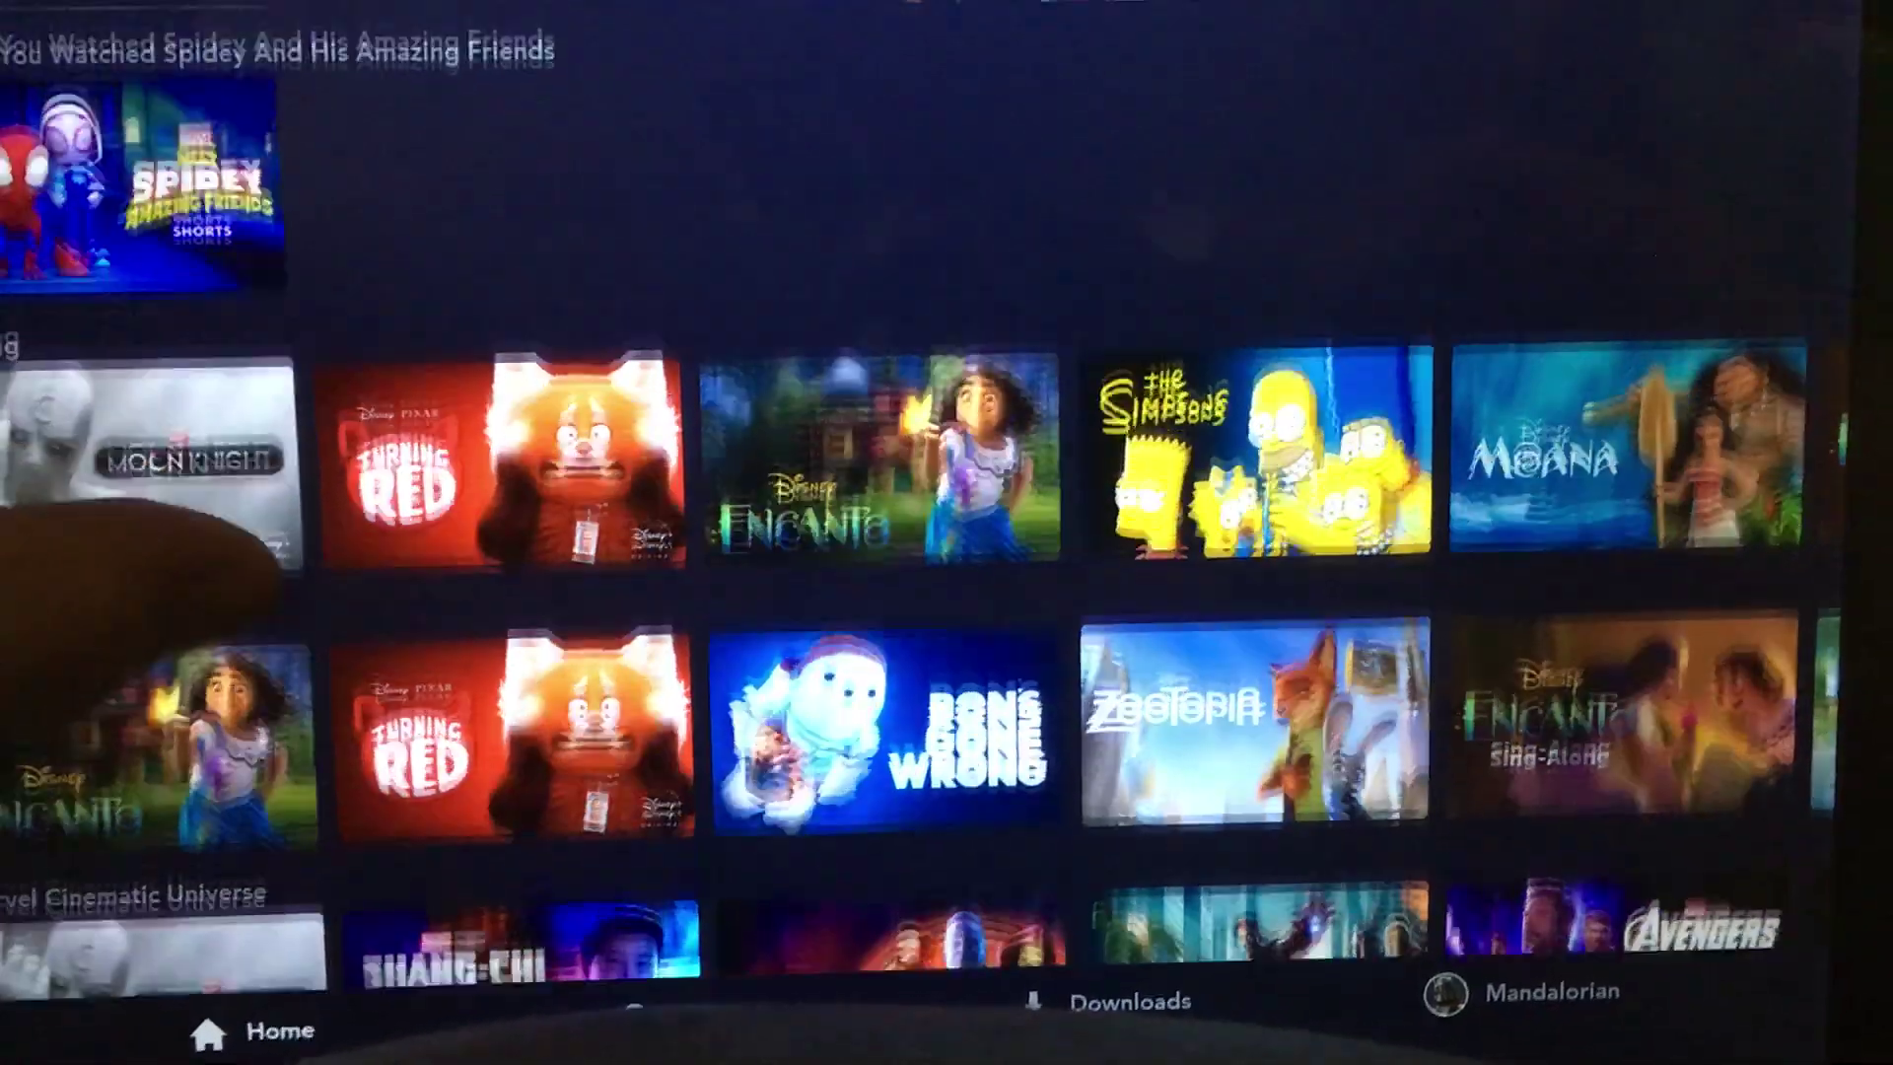